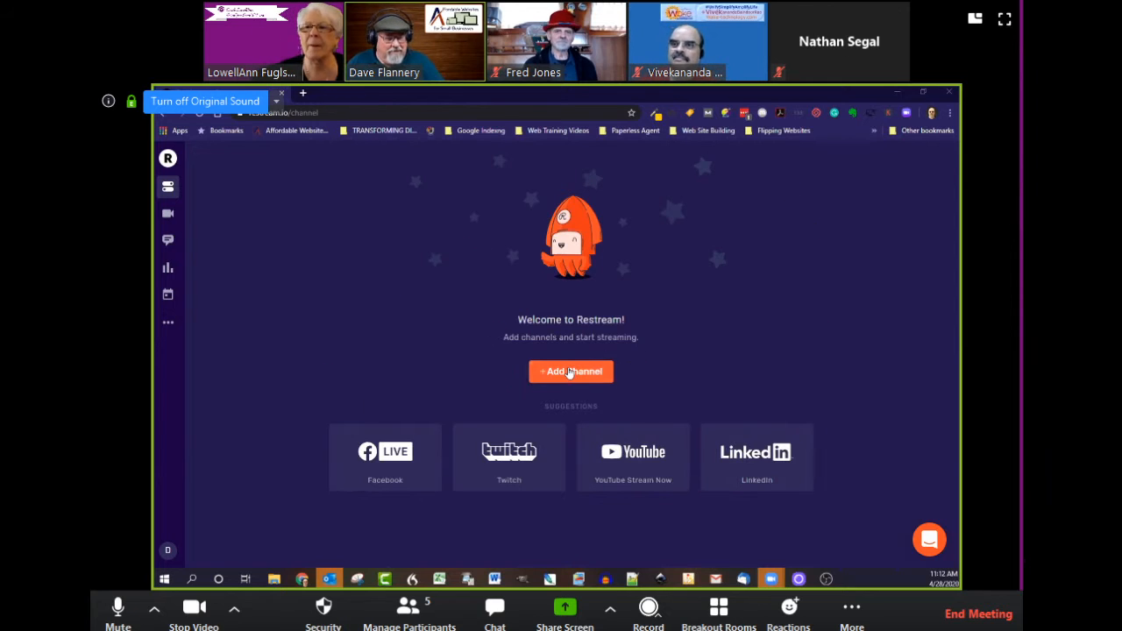
Start adding a channel and look through the streaming services that can be connected.
{"action": "left_click", "coordinate": [570, 372]}
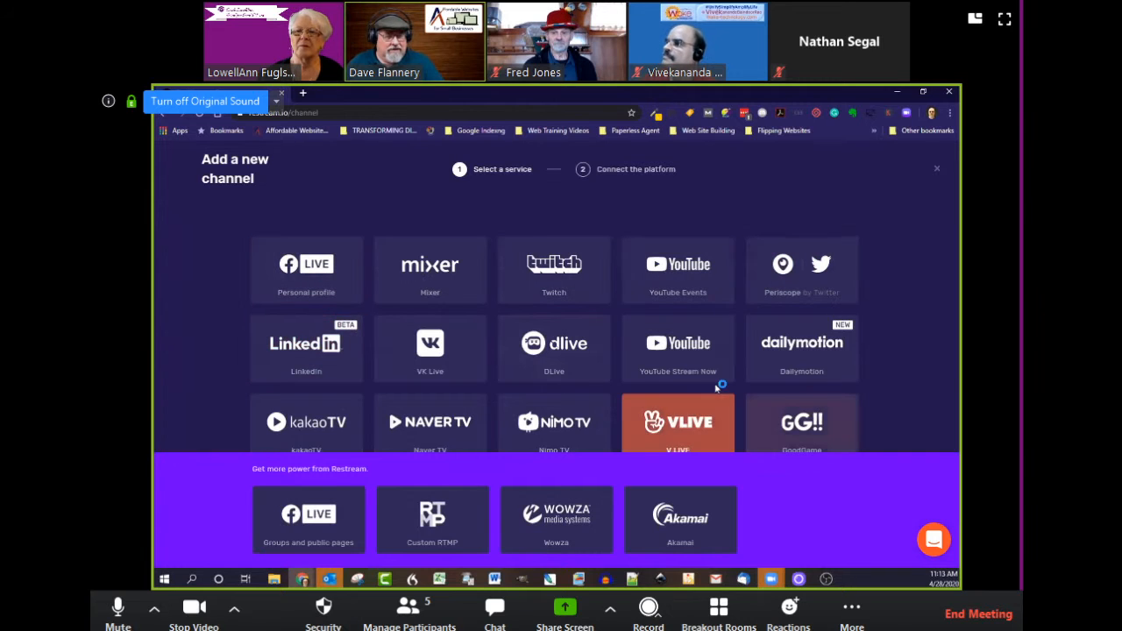
{"action": "scroll", "coordinate": [720, 377], "scroll_direction": "down", "scroll_amount": 3}
{"action": "scroll", "coordinate": [720, 372], "scroll_direction": "down", "scroll_amount": 2}
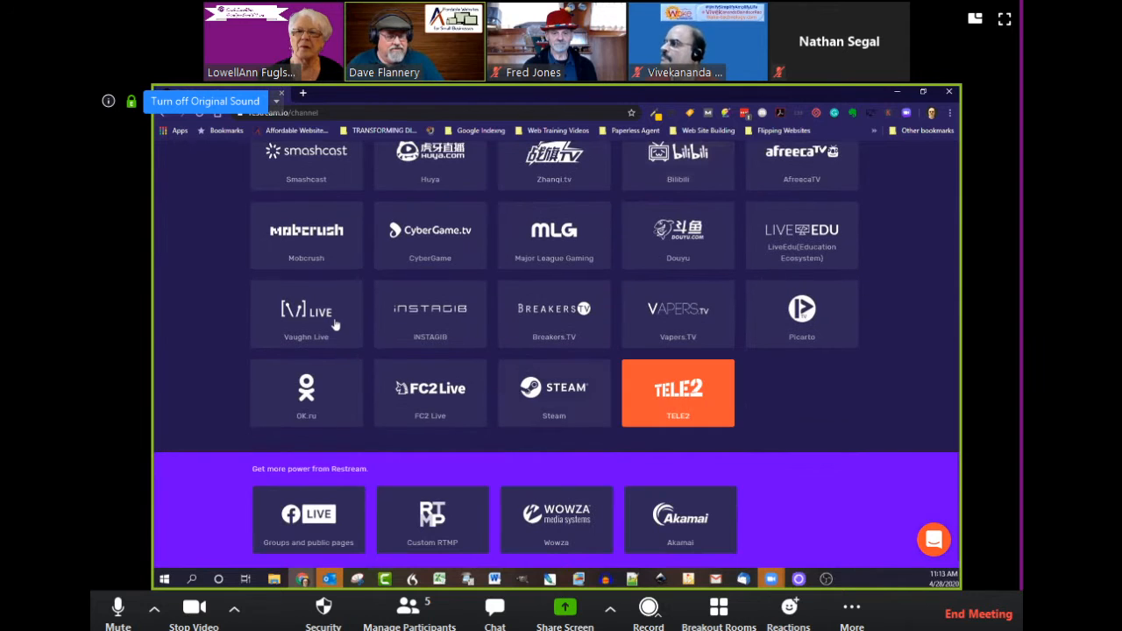
{"action": "scroll", "coordinate": [335, 323], "scroll_direction": "up", "scroll_amount": 4}
{"action": "scroll", "coordinate": [336, 314], "scroll_direction": "up", "scroll_amount": 1}
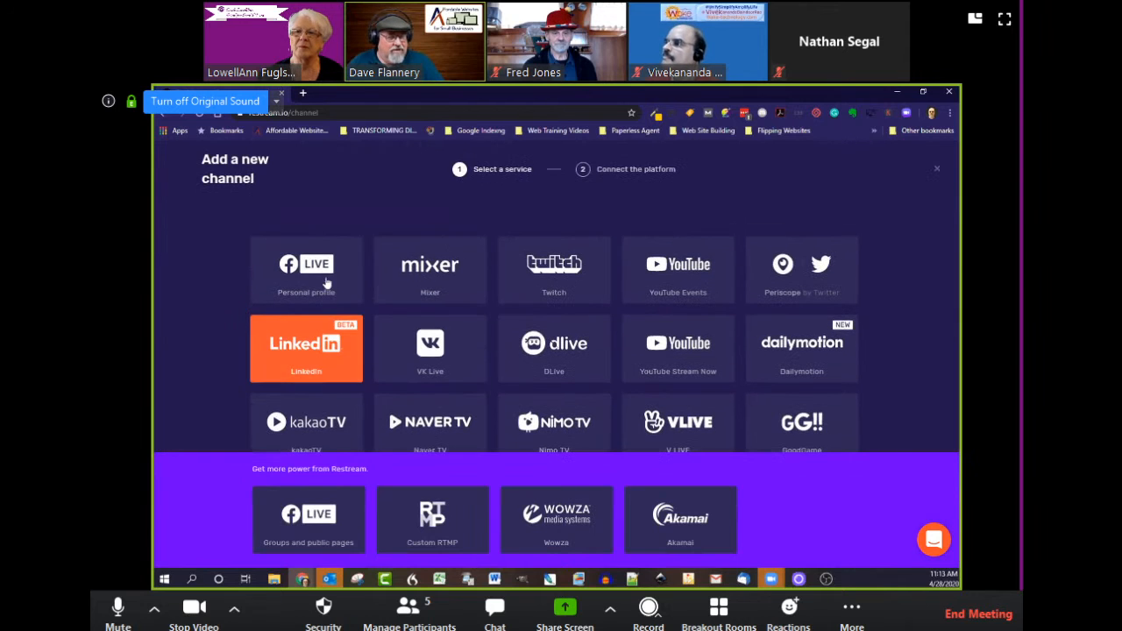
{"action": "scroll", "coordinate": [749, 340], "scroll_direction": "down", "scroll_amount": 1}
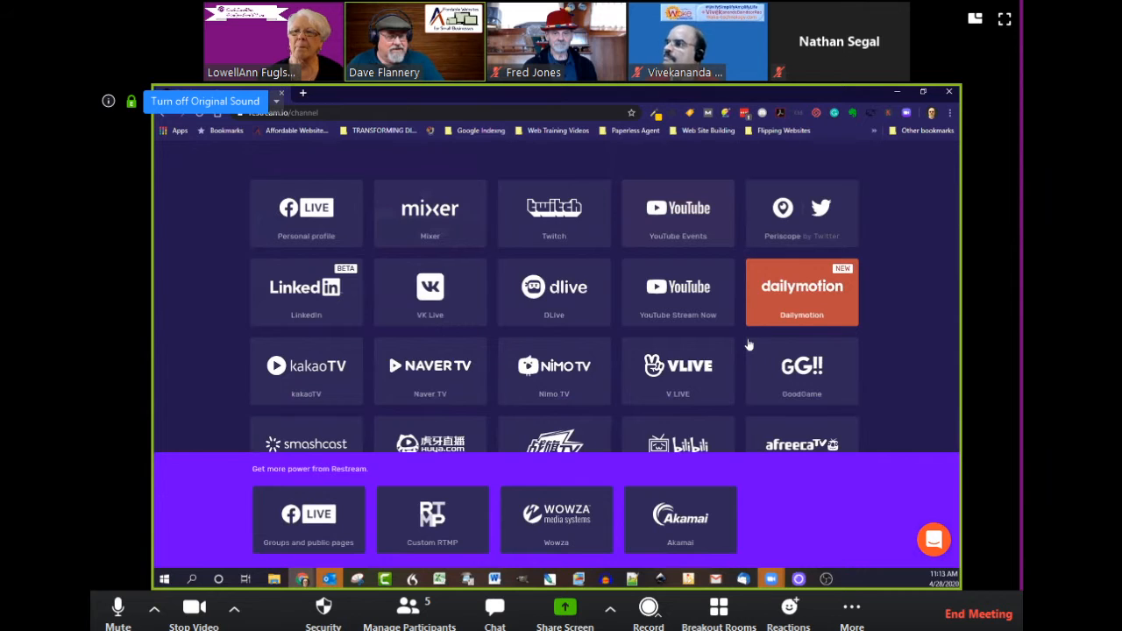
{"action": "scroll", "coordinate": [749, 342], "scroll_direction": "down", "scroll_amount": 2}
{"action": "scroll", "coordinate": [750, 344], "scroll_direction": "down", "scroll_amount": 3}
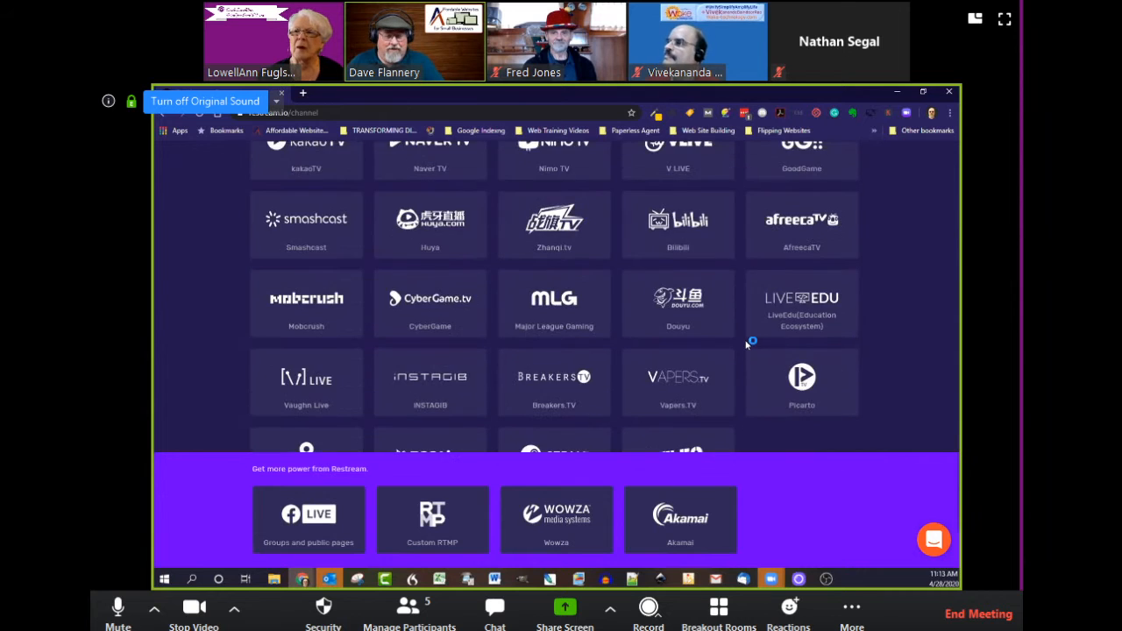
{"action": "scroll", "coordinate": [756, 339], "scroll_direction": "up", "scroll_amount": 2}
{"action": "scroll", "coordinate": [756, 339], "scroll_direction": "up", "scroll_amount": 3}
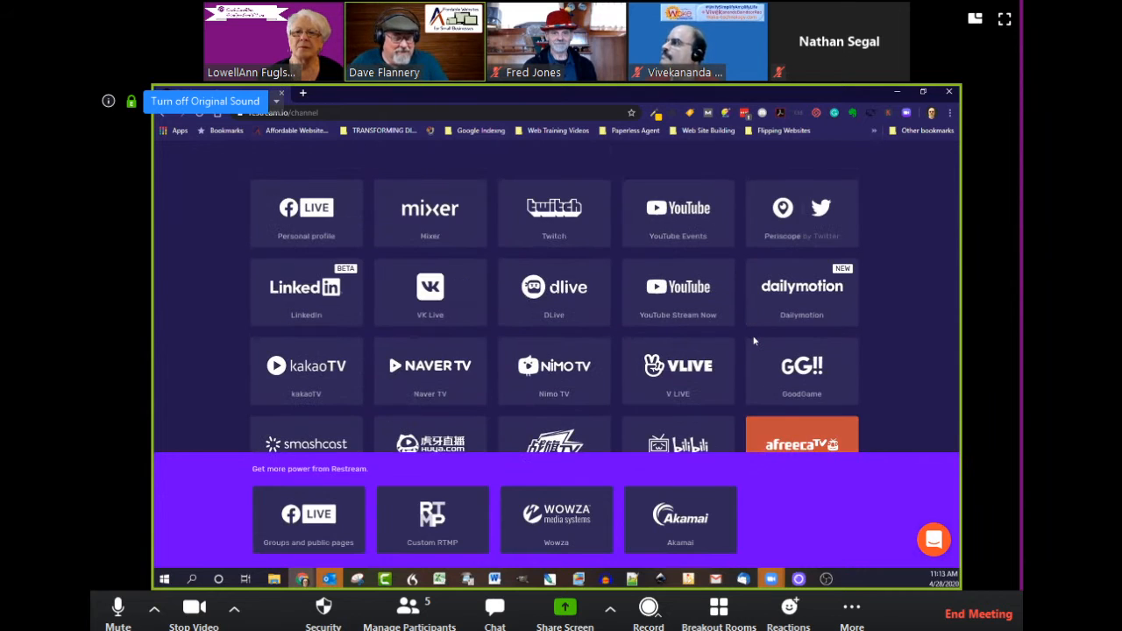
{"action": "scroll", "coordinate": [752, 337], "scroll_direction": "up", "scroll_amount": 1}
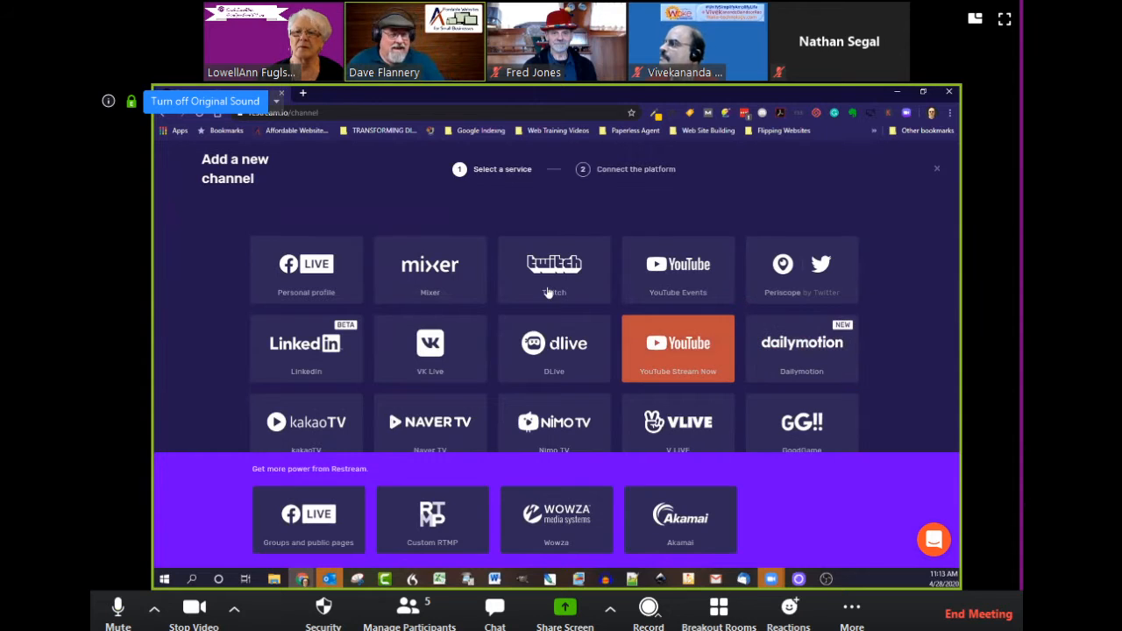
Connect Facebook Live for groups and public pages, streaming to the public page Sauk Valley Real Estate Homes and Lifestyle, and save.
{"action": "left_click", "coordinate": [320, 518]}
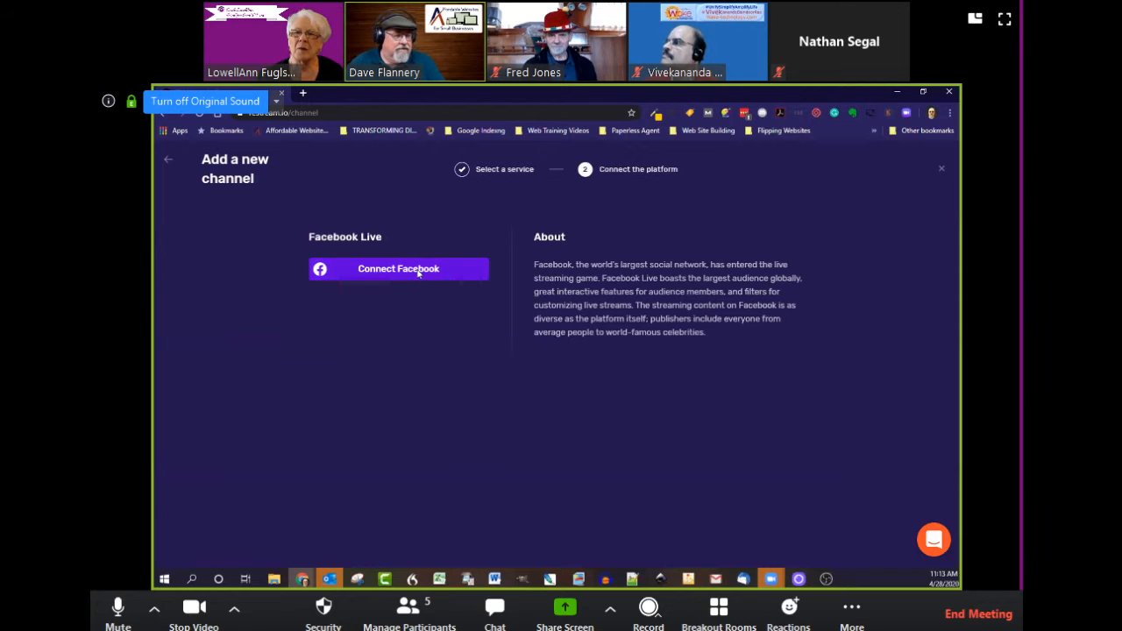
{"action": "left_click", "coordinate": [418, 273]}
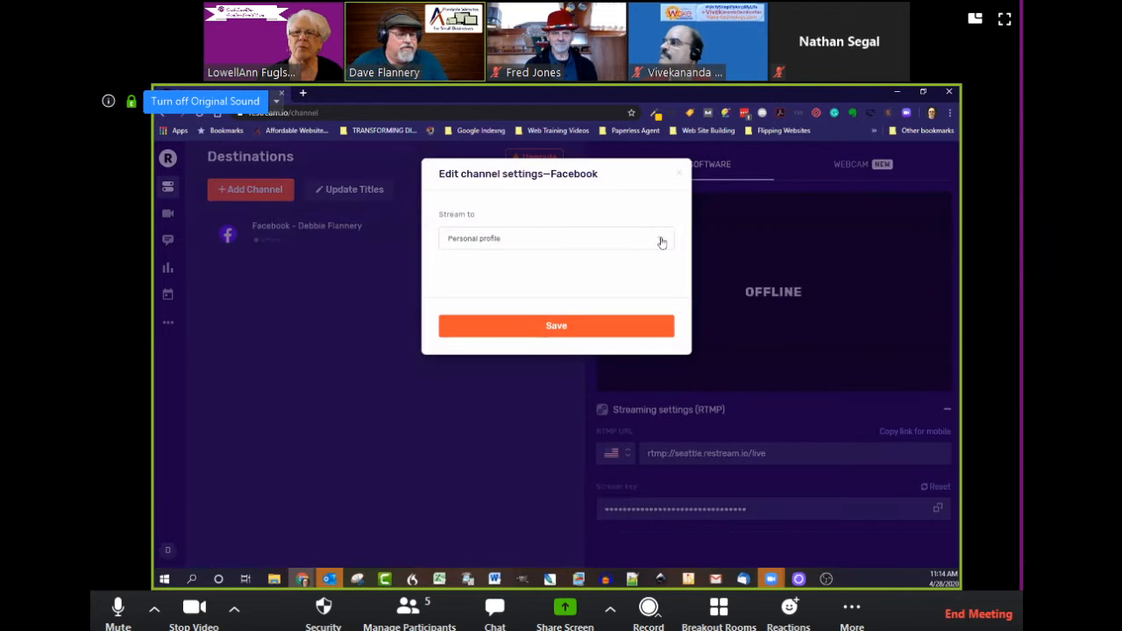
{"action": "left_click", "coordinate": [646, 244]}
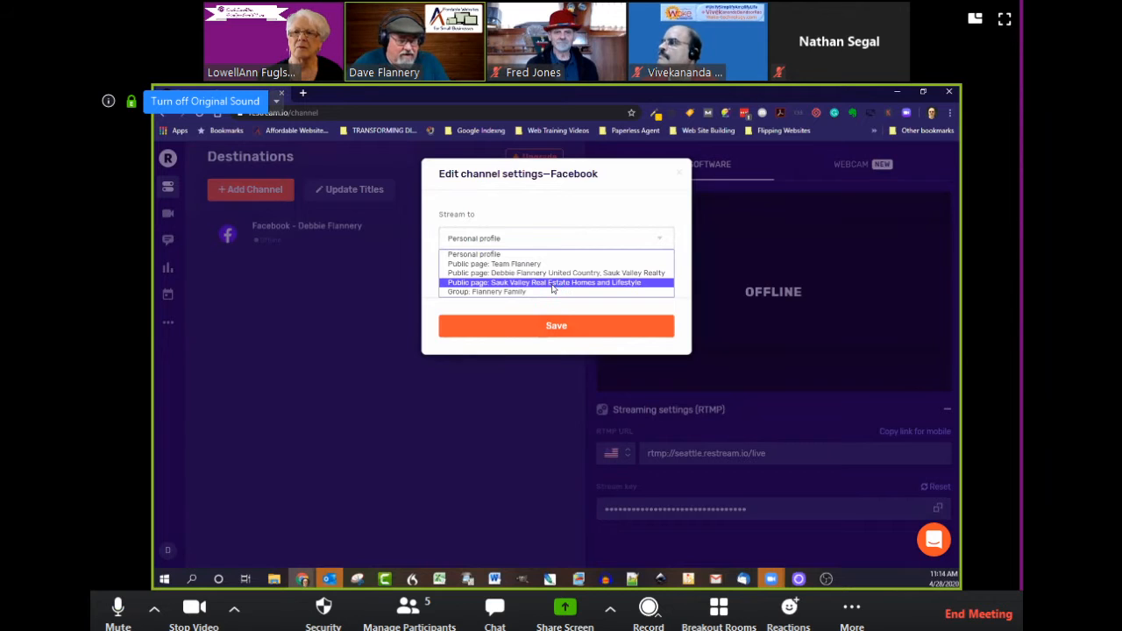
{"action": "left_click", "coordinate": [552, 284]}
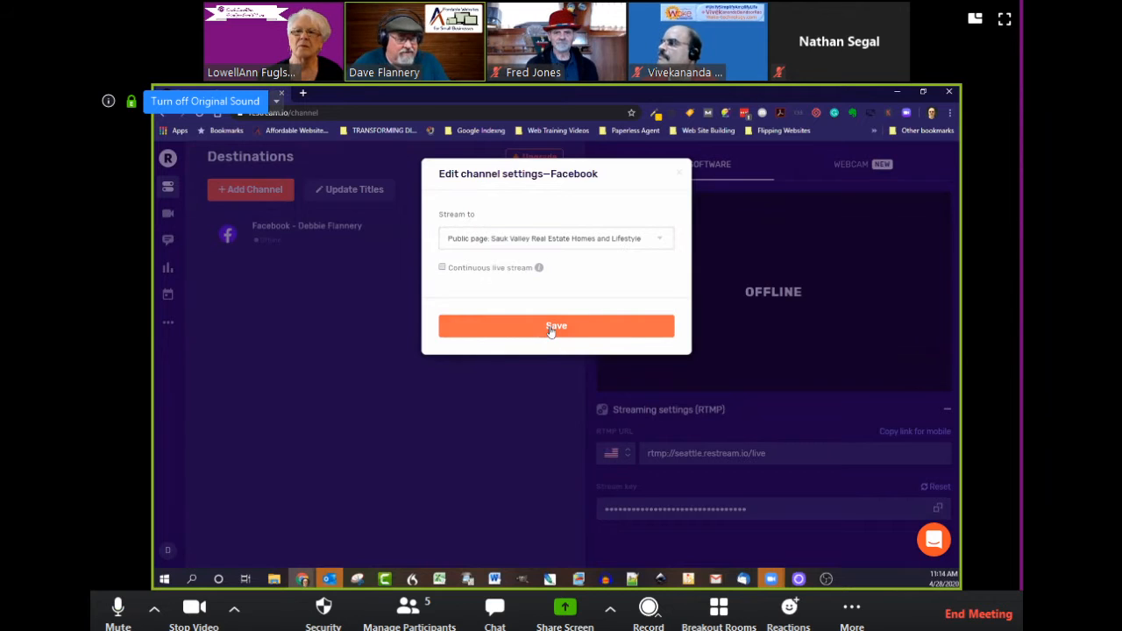
{"action": "left_click", "coordinate": [551, 327]}
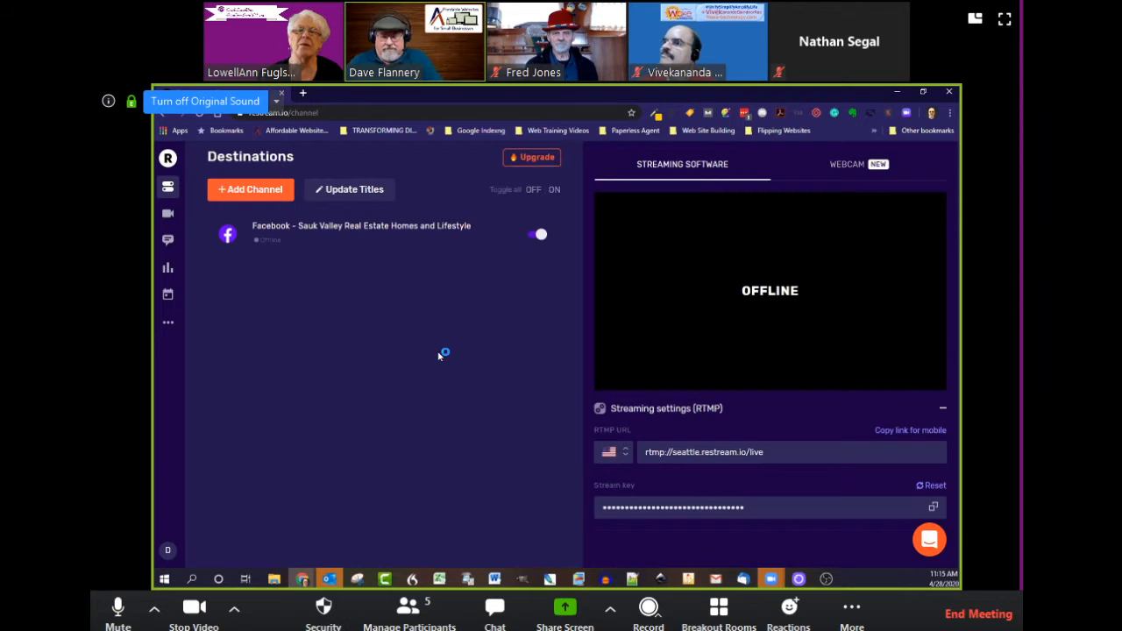
Start adding another channel and review the connection options for YouTube Stream Now and YouTube Events.
{"action": "left_click", "coordinate": [252, 191]}
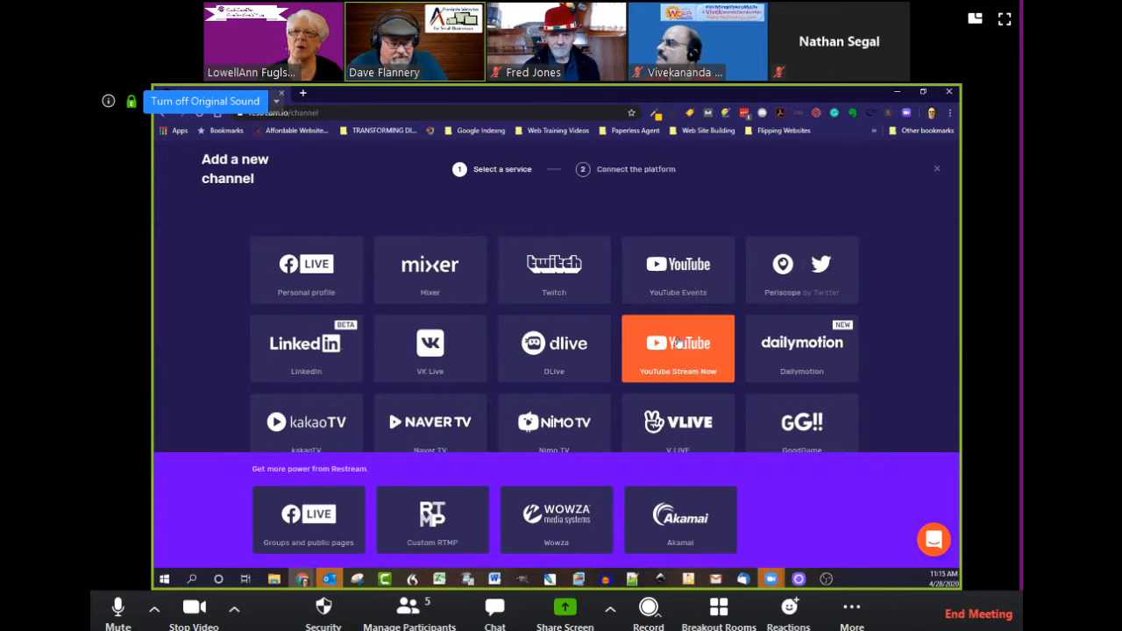
{"action": "left_click", "coordinate": [680, 342]}
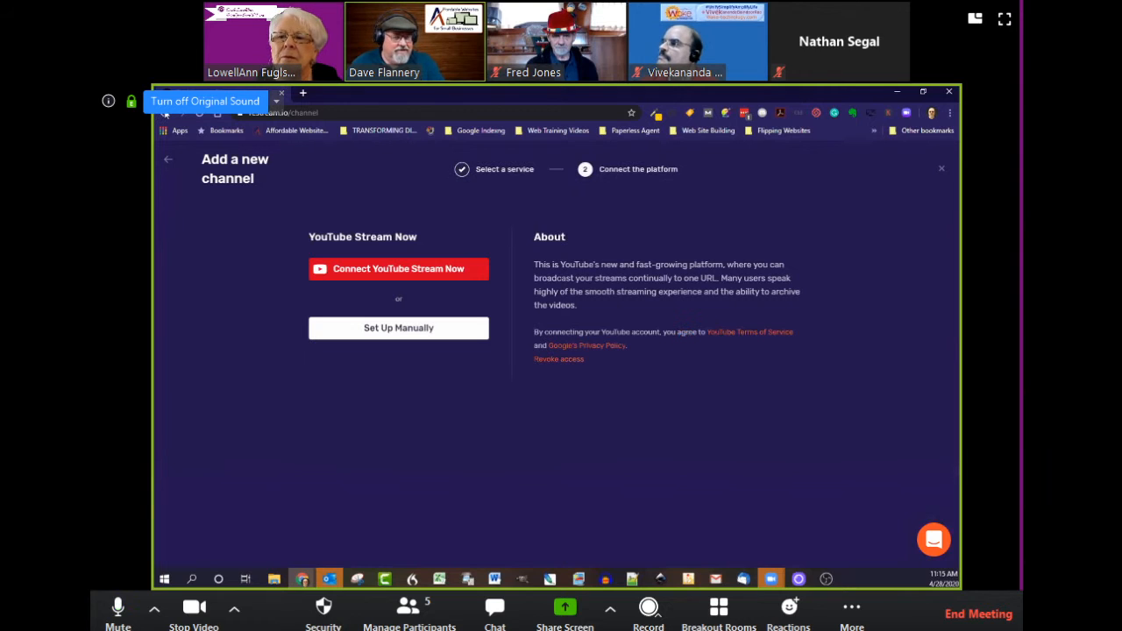
{"action": "left_click", "coordinate": [166, 114]}
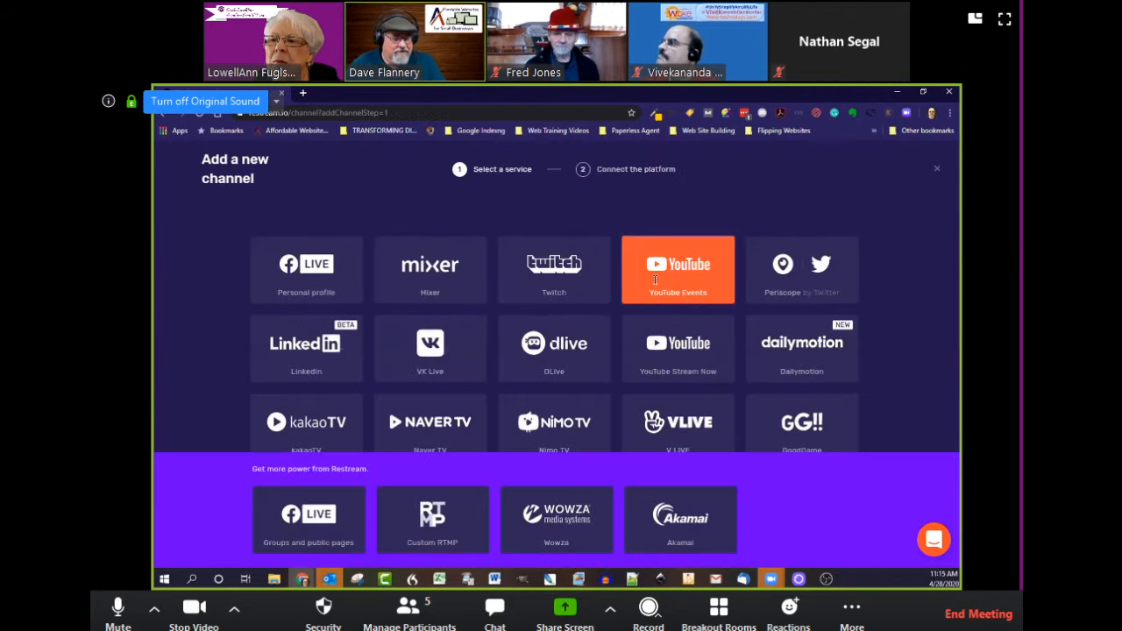
{"action": "left_click", "coordinate": [672, 274]}
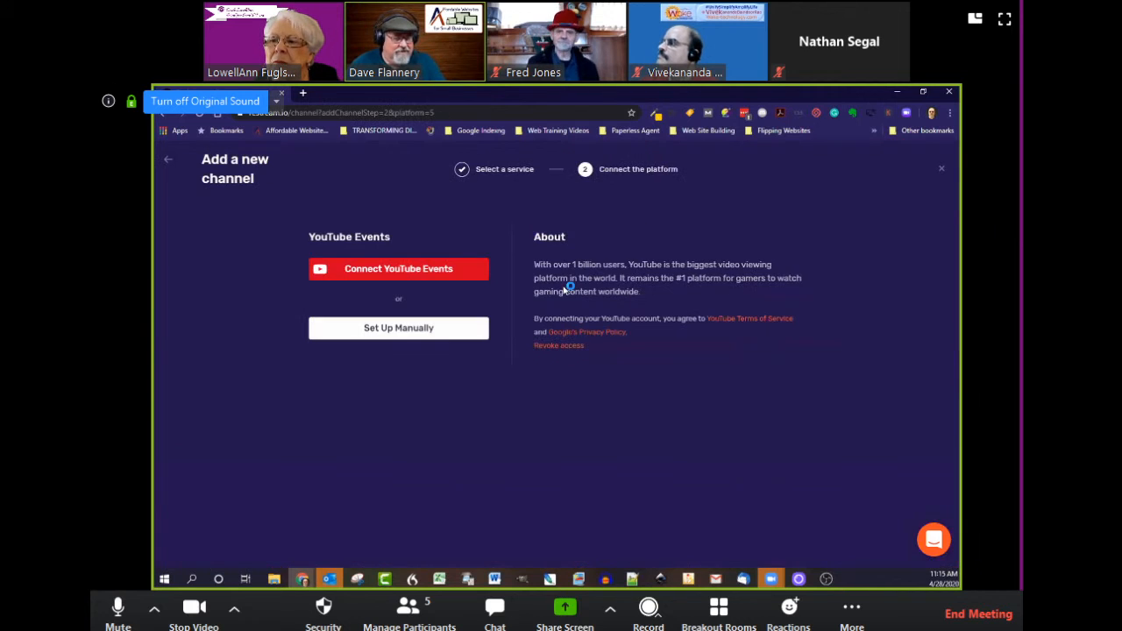
{"action": "left_click", "coordinate": [438, 274]}
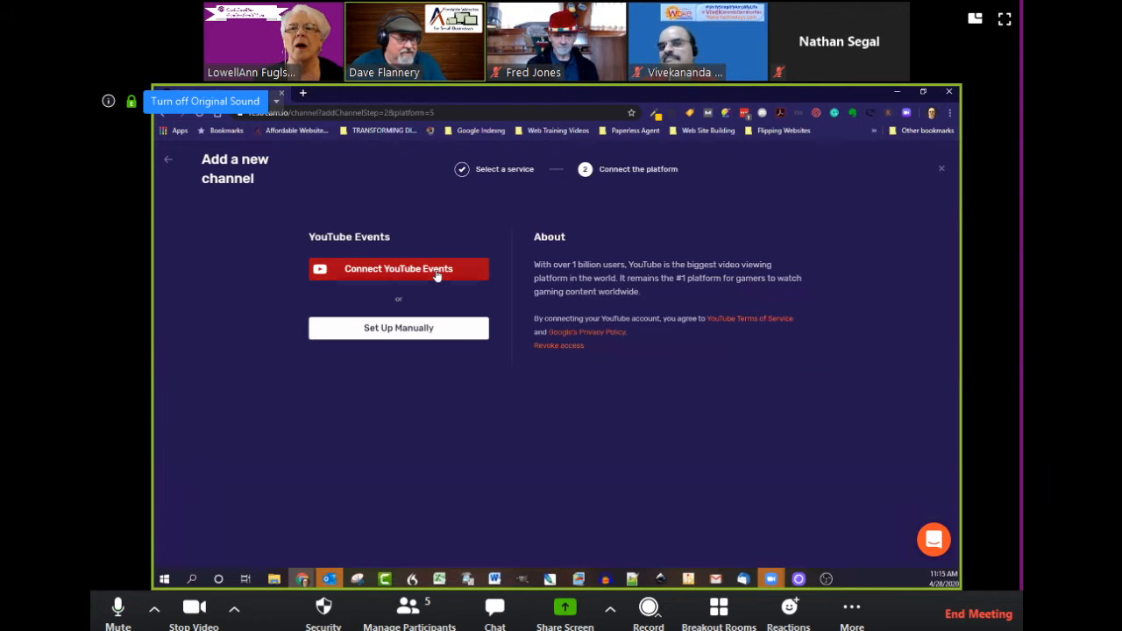
{"action": "left_click", "coordinate": [440, 329]}
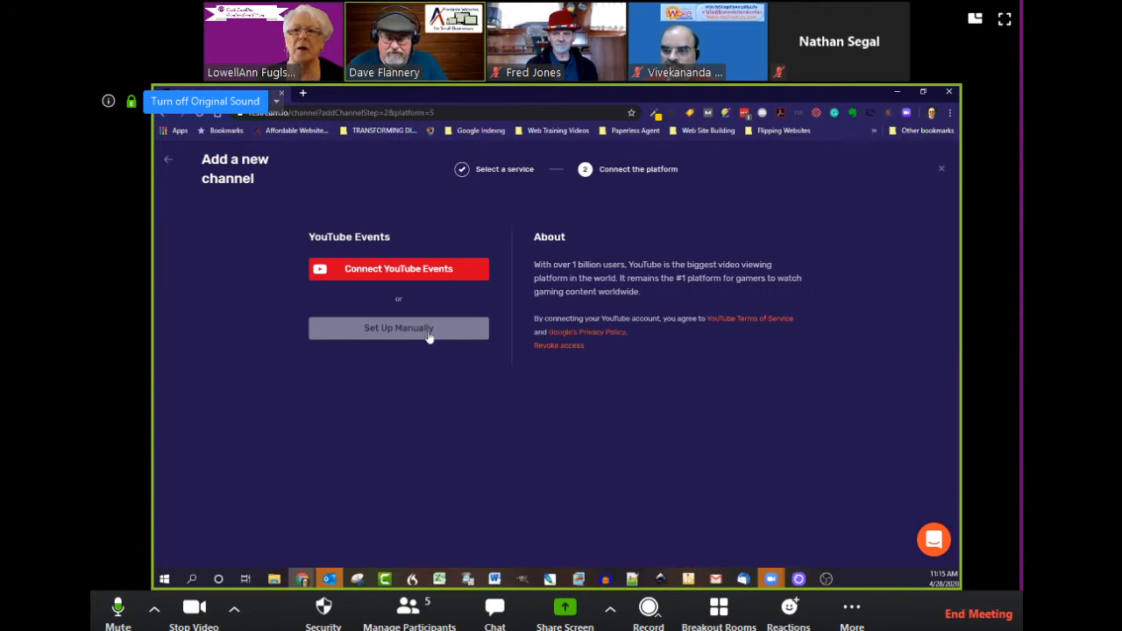
{"action": "left_click", "coordinate": [176, 160]}
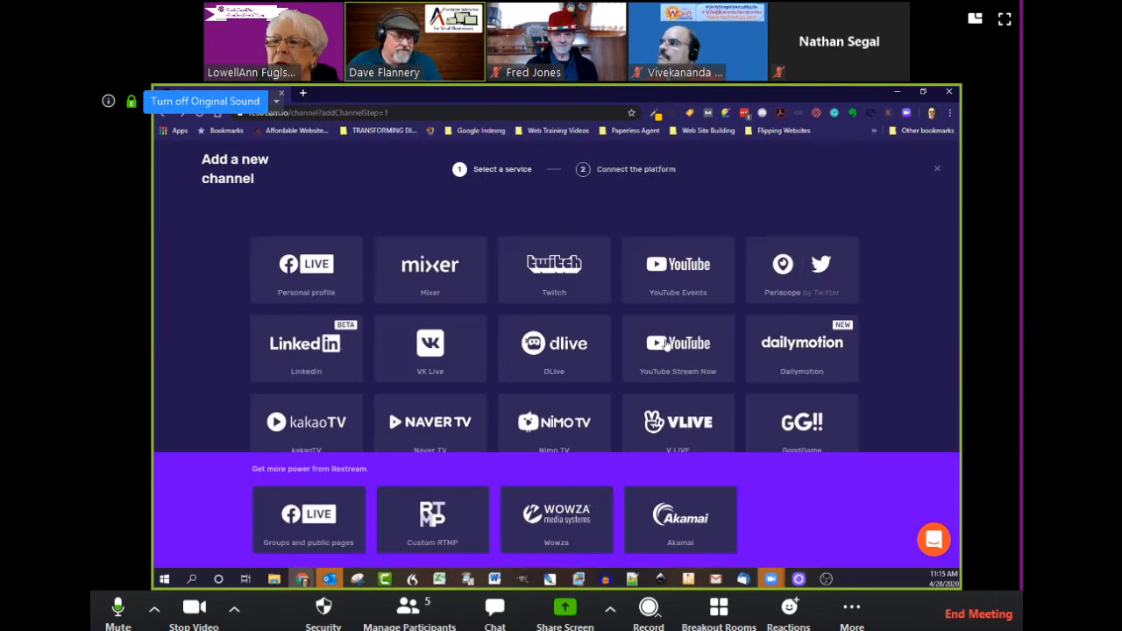
Try to set up YouTube Stream Now manually and load youtube.com in a new tab.
{"action": "left_click", "coordinate": [662, 351]}
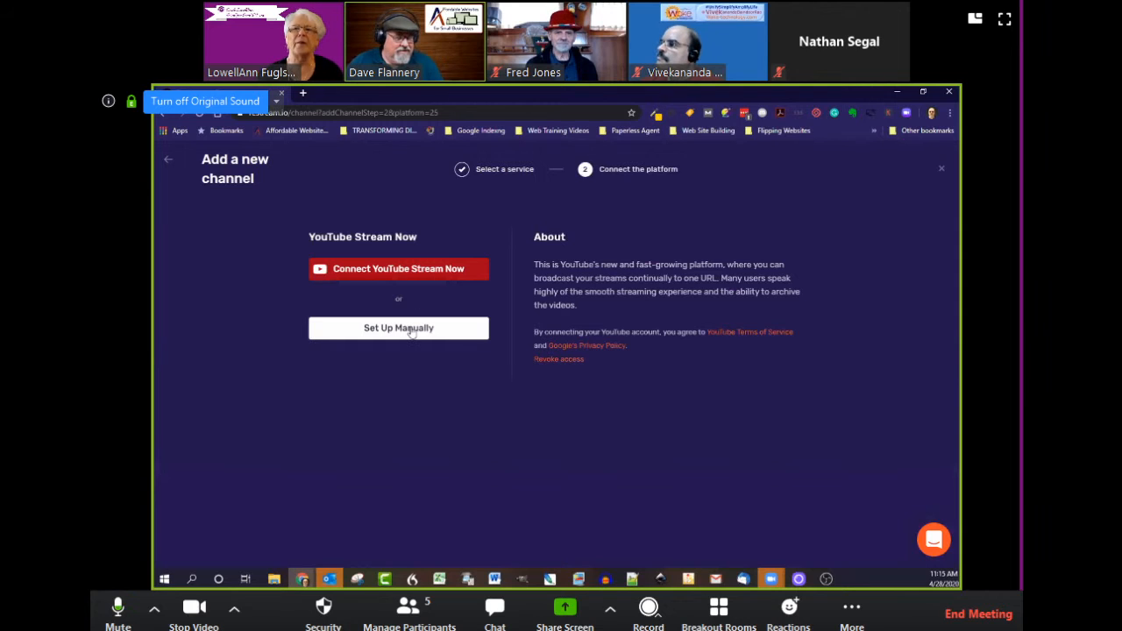
{"action": "left_click", "coordinate": [411, 329]}
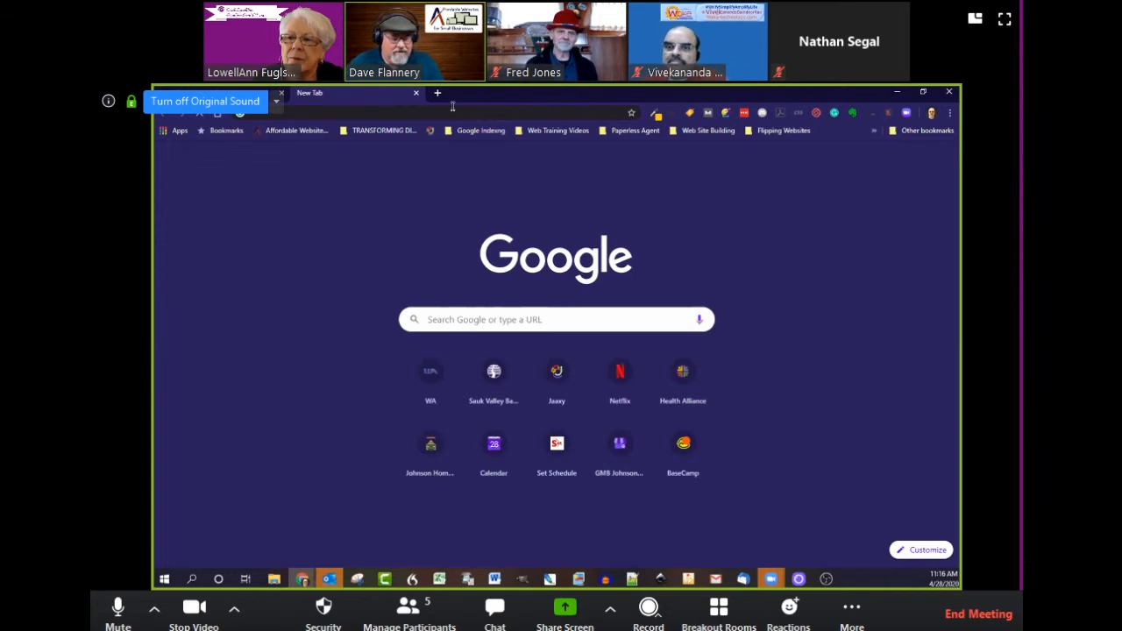
{"action": "type", "text": "youtube.com"}
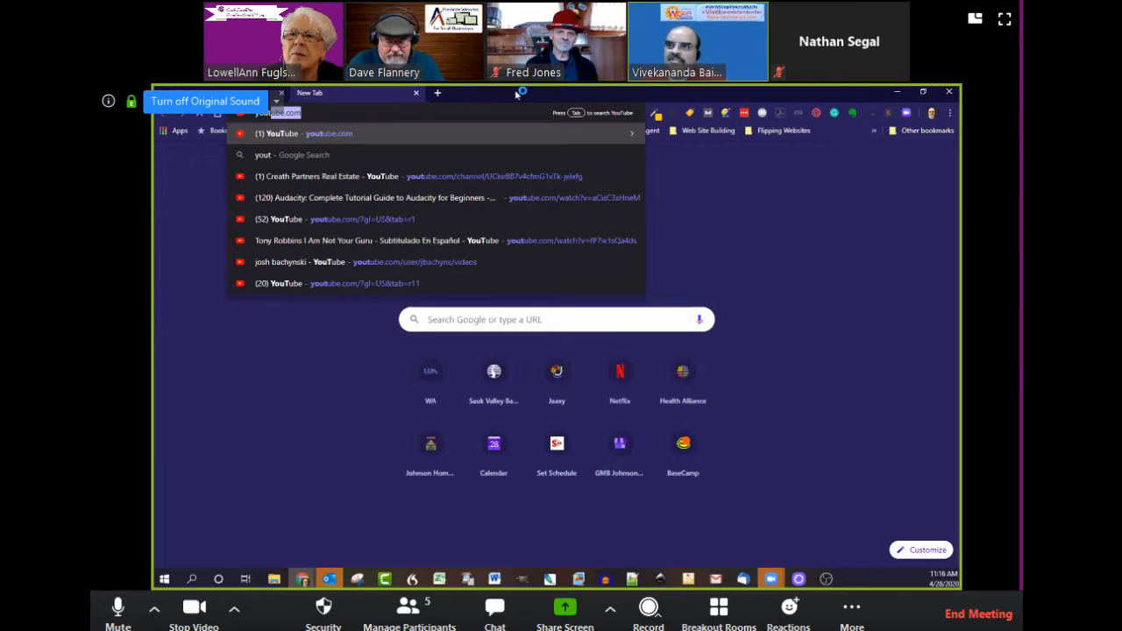
{"action": "key", "text": "Return"}
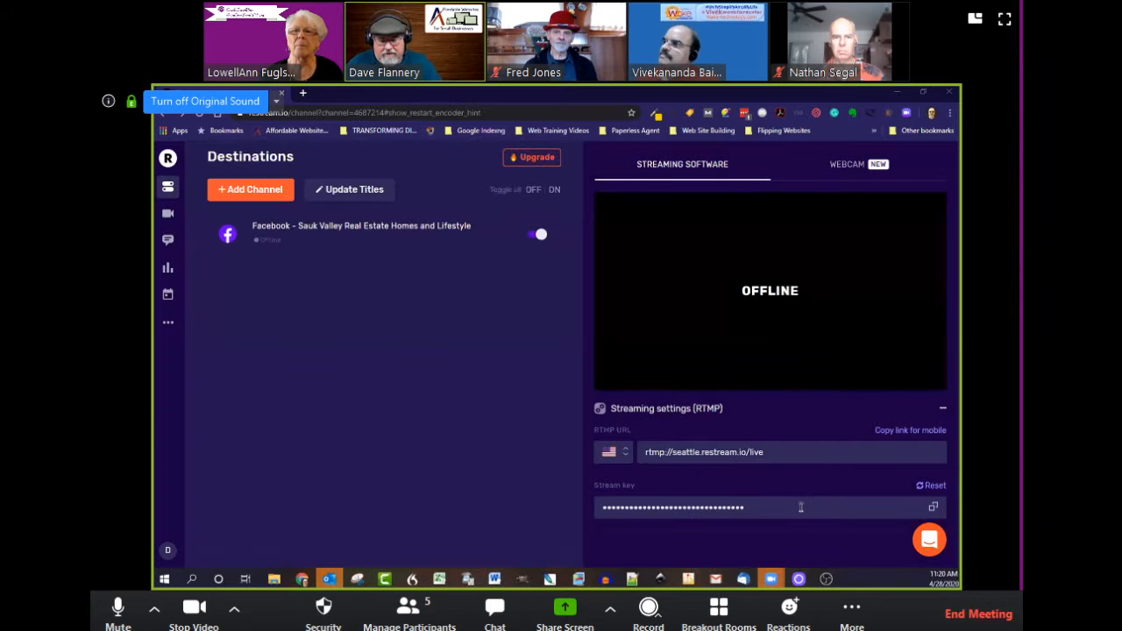
Copy the Restream stream key, switch to OBS, and open its stream settings with Restream.io - RTMP as the service.
{"action": "left_click", "coordinate": [934, 509]}
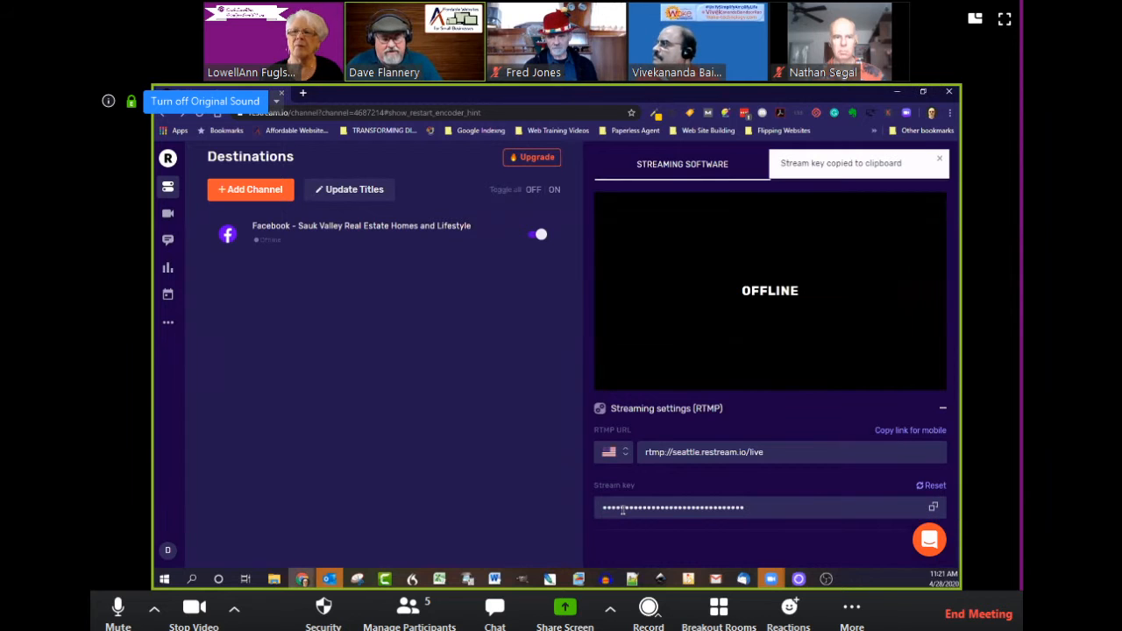
{"action": "left_click", "coordinate": [819, 579]}
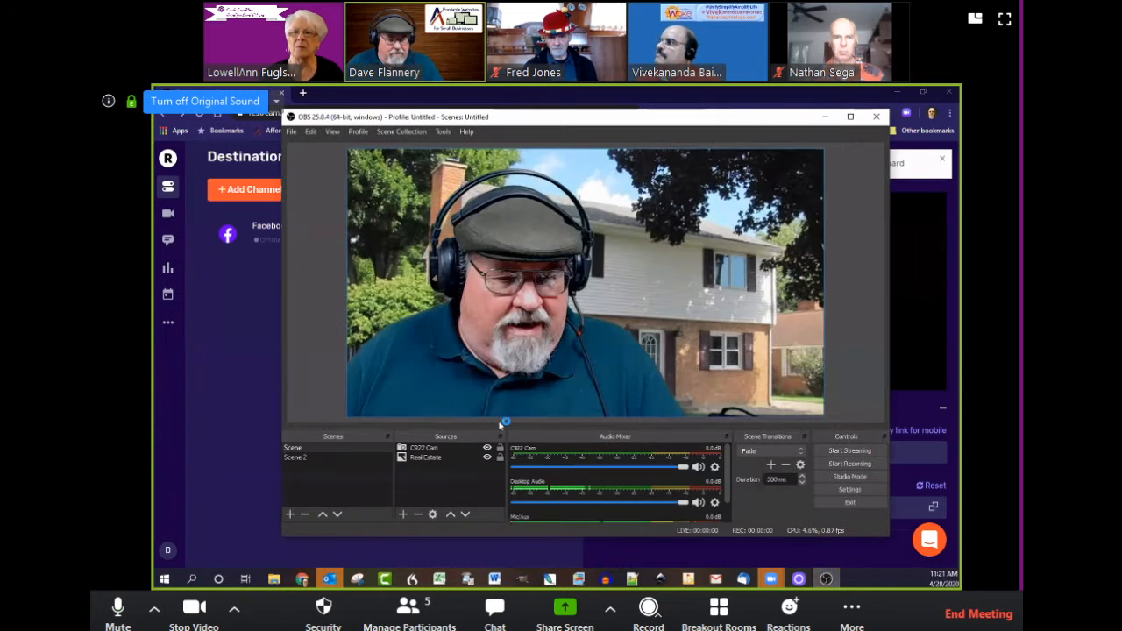
{"action": "left_click", "coordinate": [855, 490]}
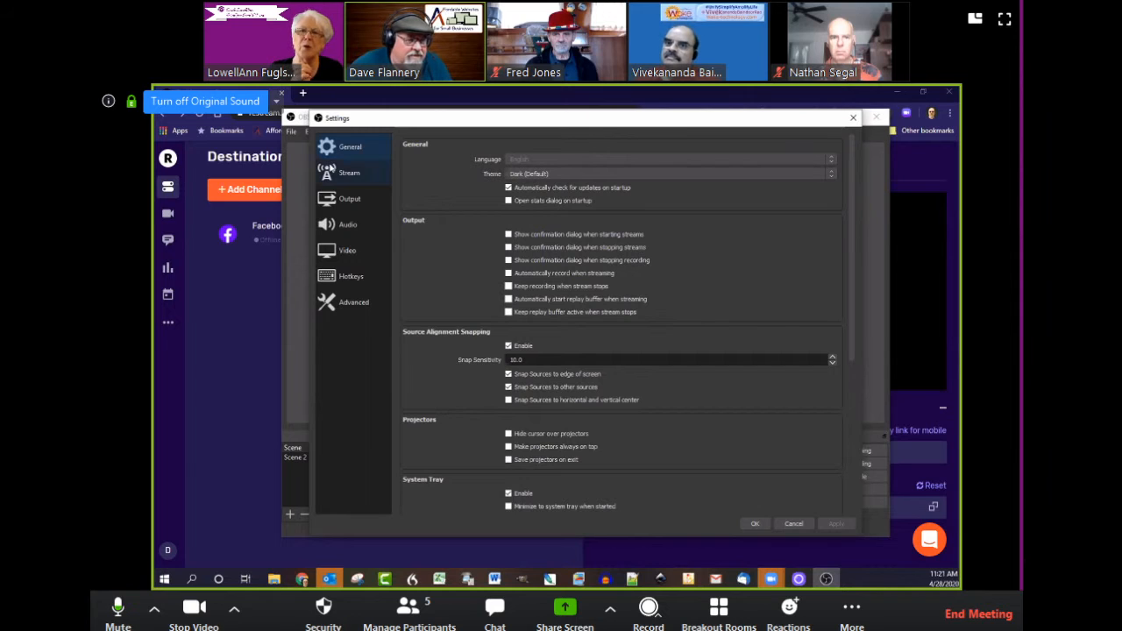
{"action": "left_click", "coordinate": [333, 177]}
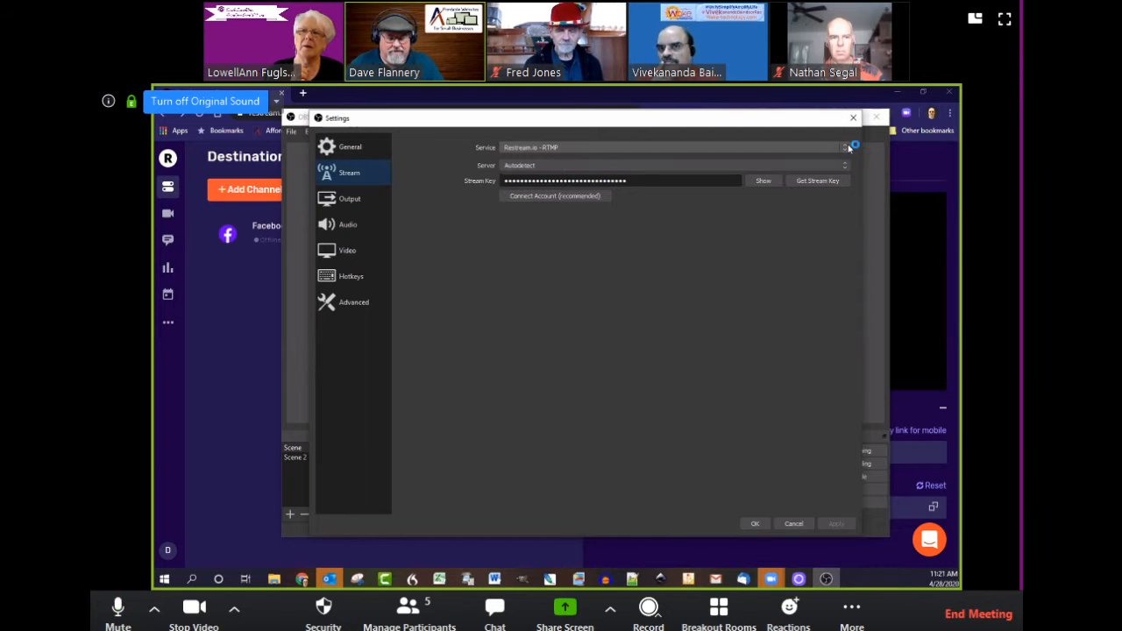
{"action": "left_click", "coordinate": [849, 148]}
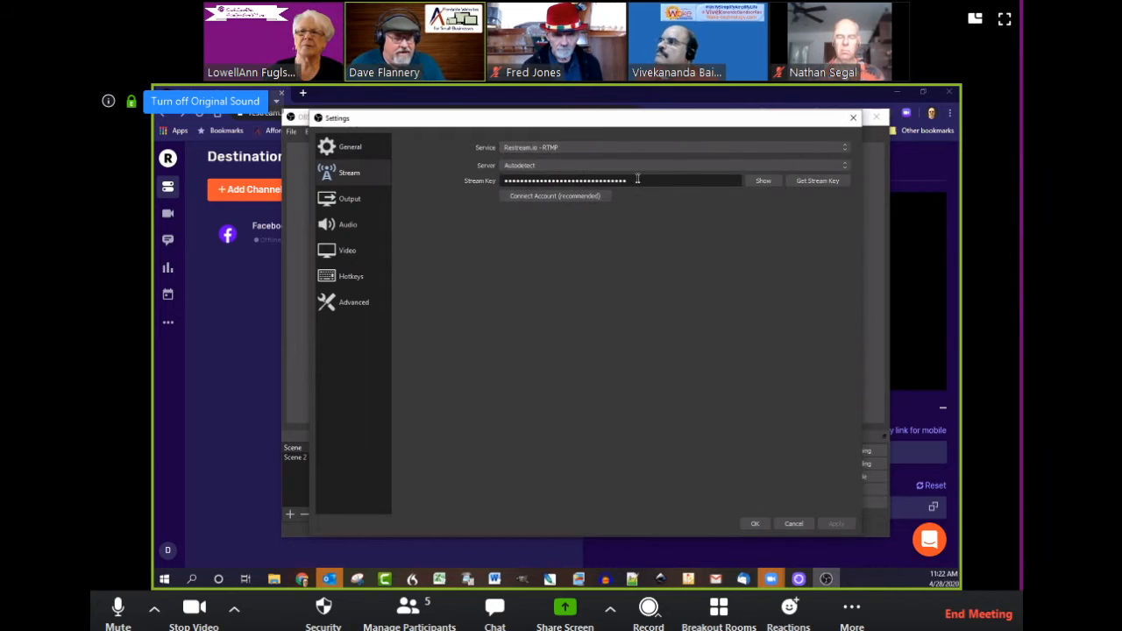
Replace the stream key in the OBS stream settings with the copied Restream key, apply it, and close the settings.
{"action": "left_click_drag", "start_coordinate": [628, 180], "coordinate": [468, 188]}
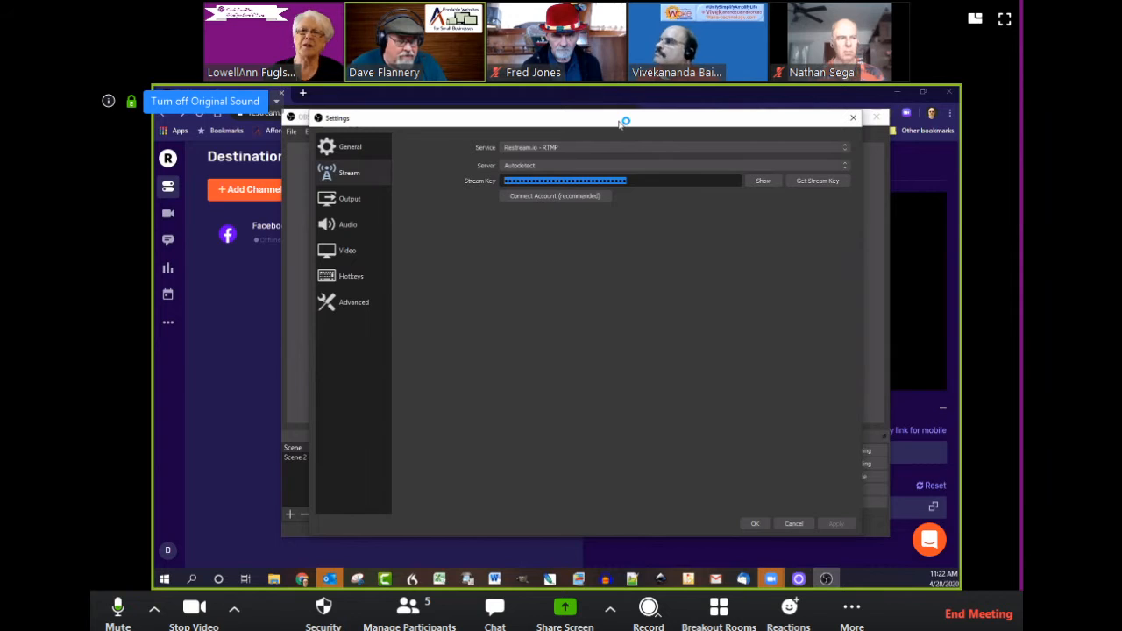
{"action": "key", "text": "alt+Tab"}
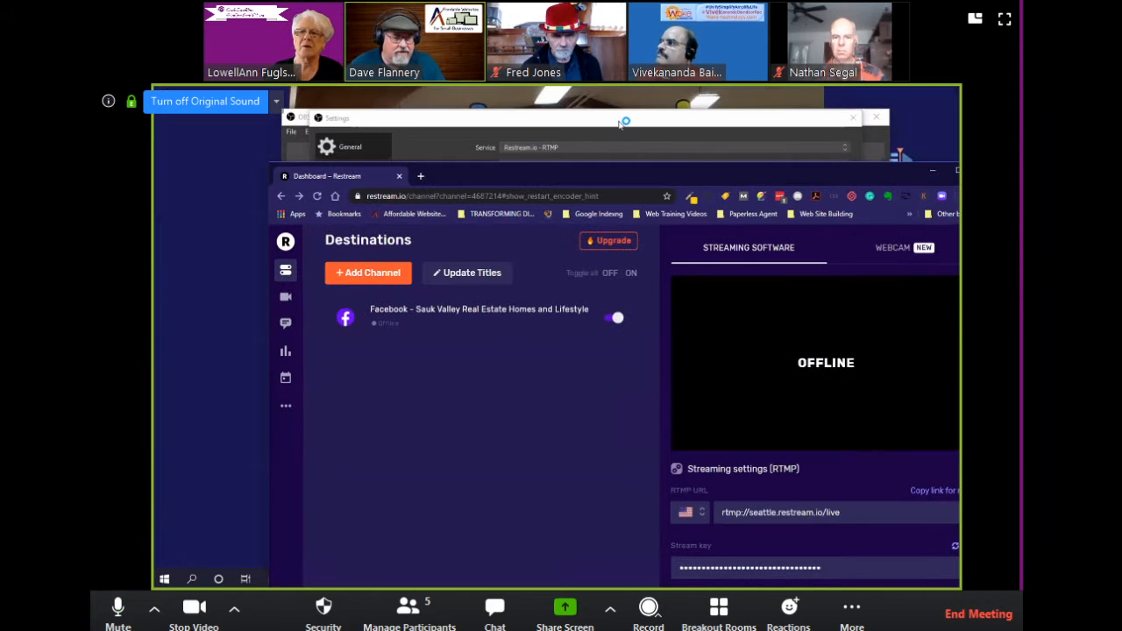
{"action": "key", "text": "alt+Tab"}
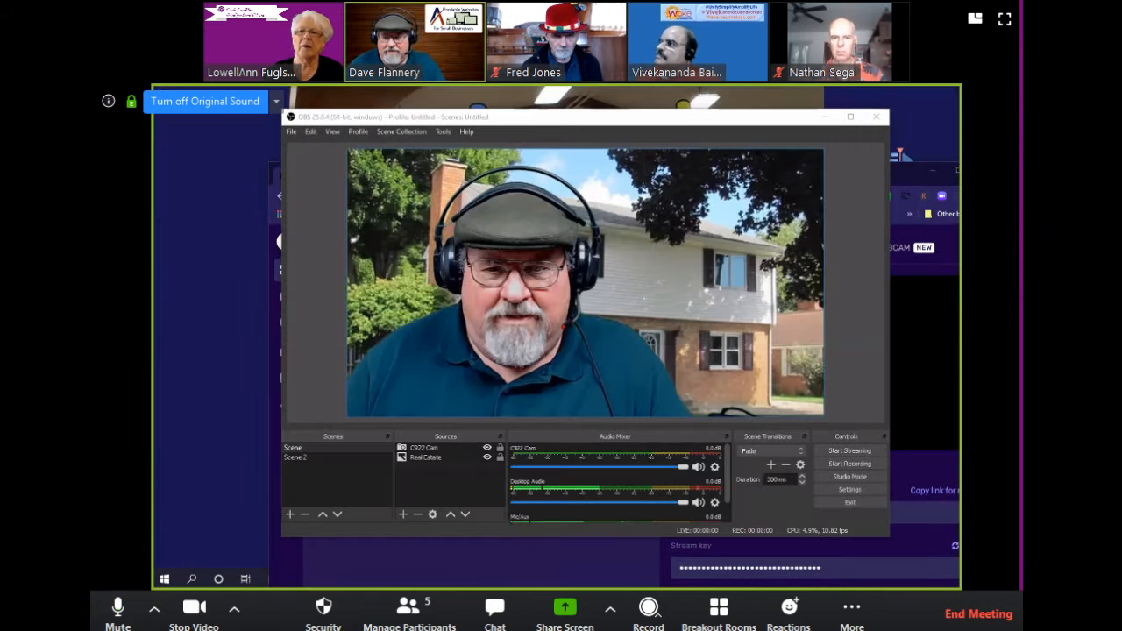
{"action": "left_click", "coordinate": [379, 125]}
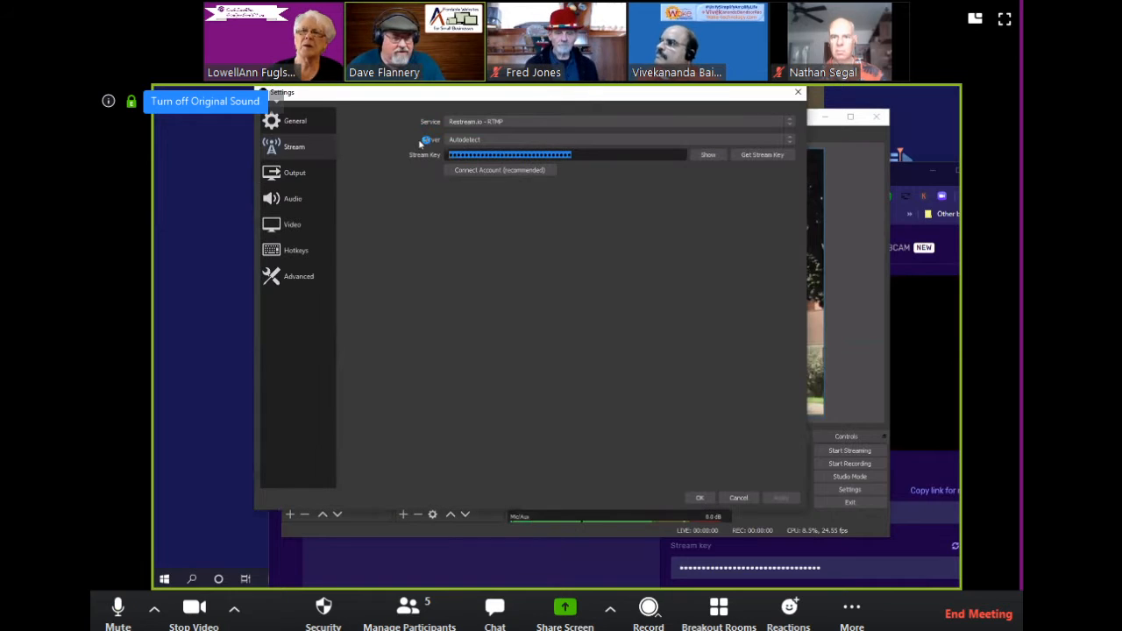
{"action": "key", "text": "ctrl+v"}
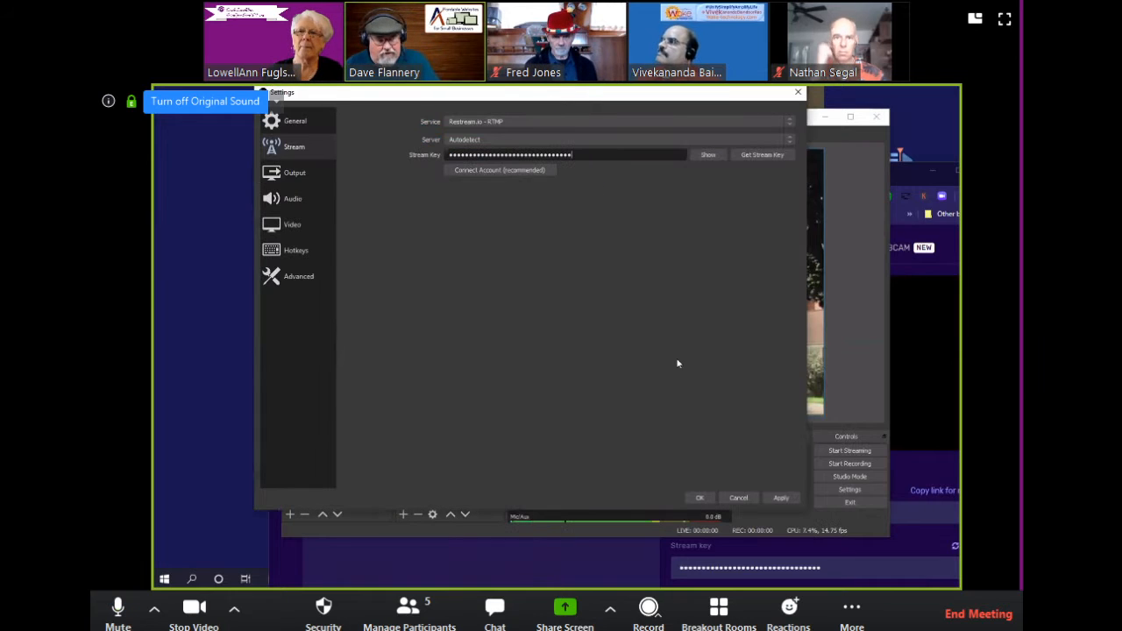
{"action": "left_click", "coordinate": [776, 498]}
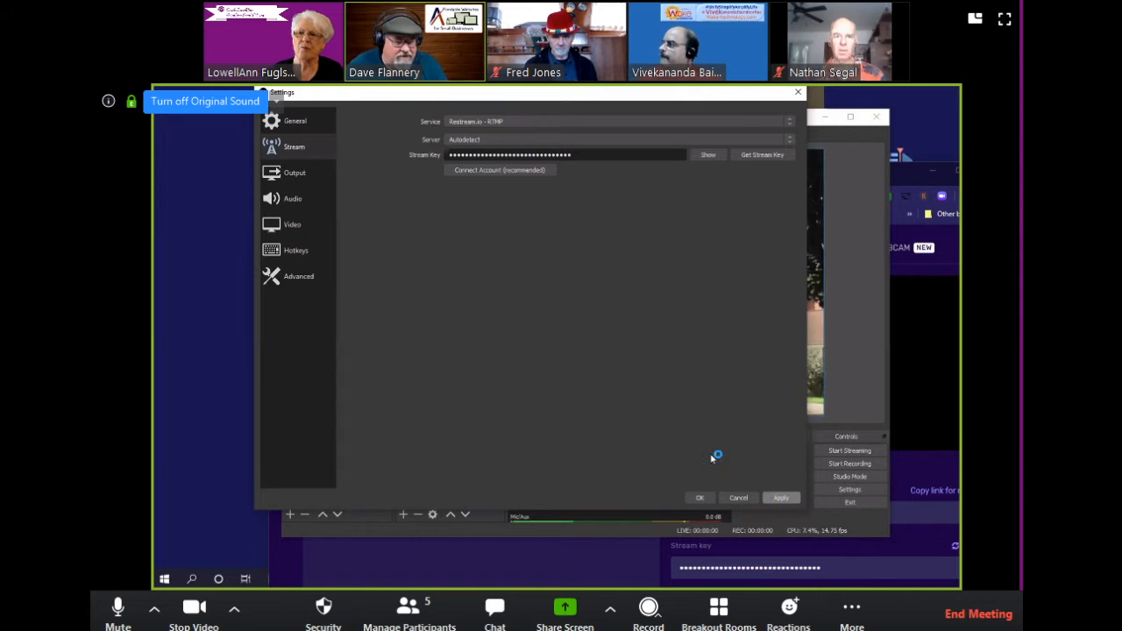
{"action": "left_click", "coordinate": [698, 498]}
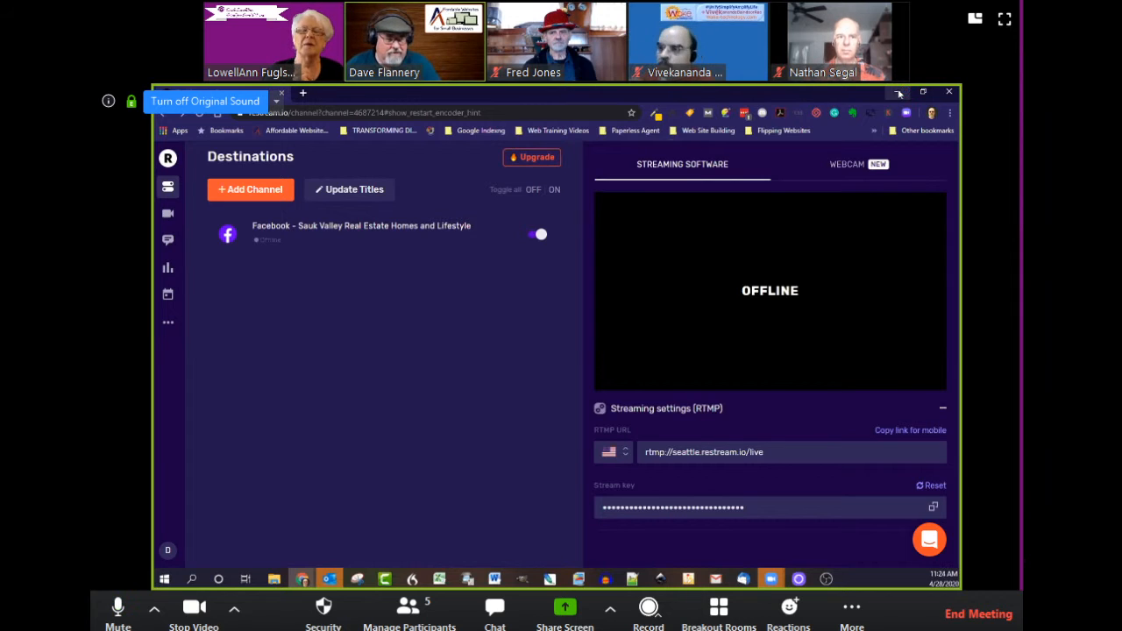
Start adding a new channel and check the Custom RTMP option among the additional Restream services.
{"action": "left_click", "coordinate": [250, 192]}
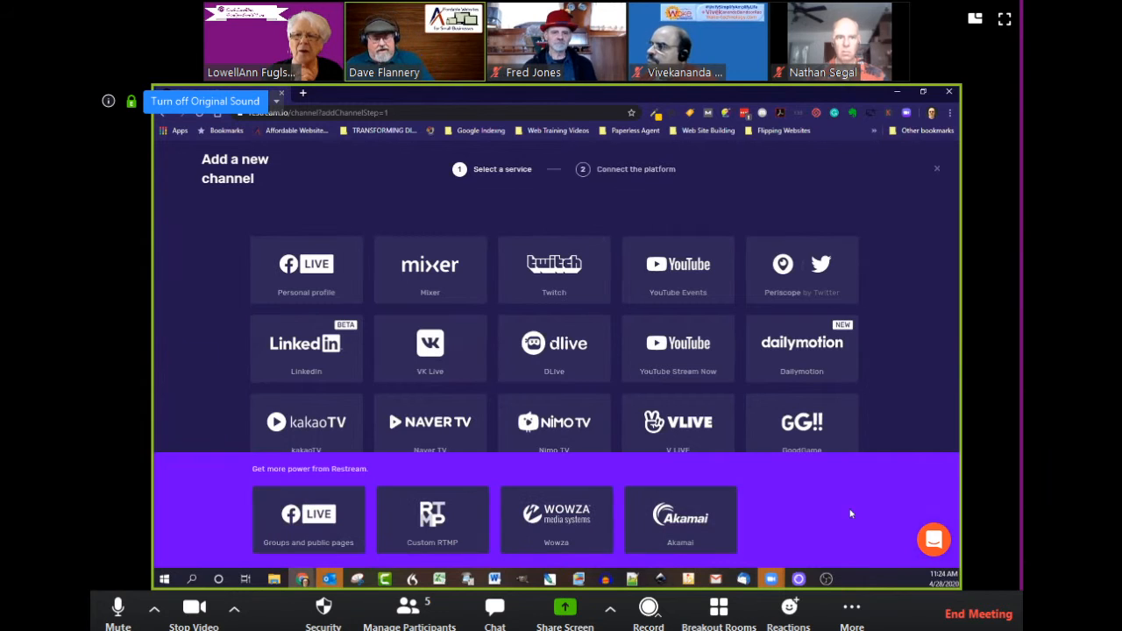
{"action": "left_click", "coordinate": [465, 528]}
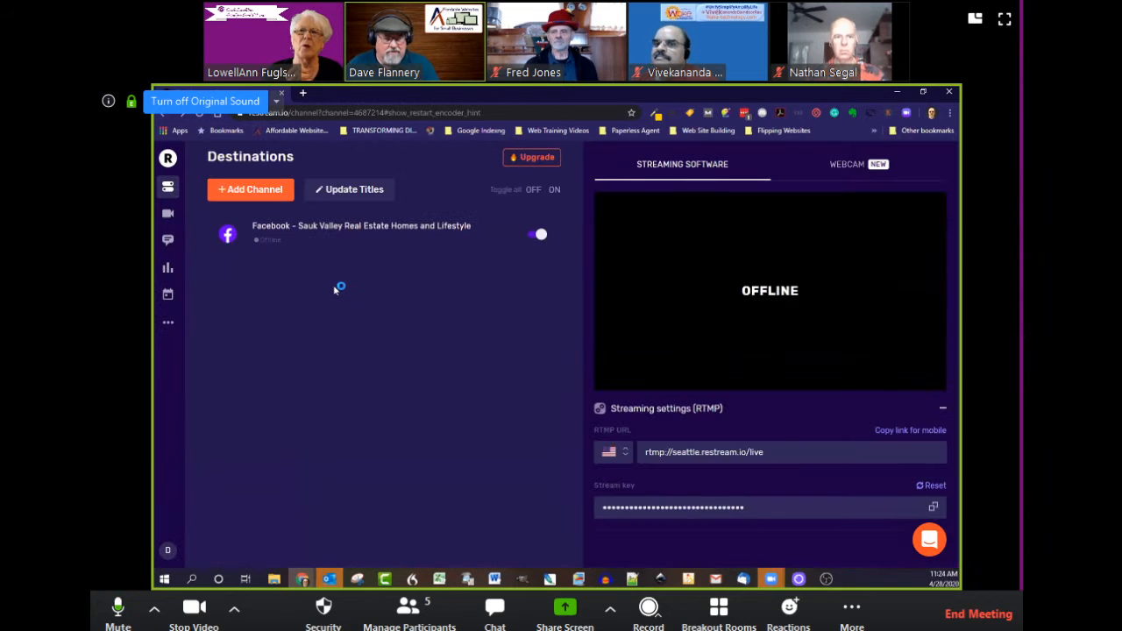
Start adding a channel again and look through the full list of supported streaming services, from Facebook Live and LinkedIn down to Steam and TELE2.
{"action": "left_click", "coordinate": [238, 191]}
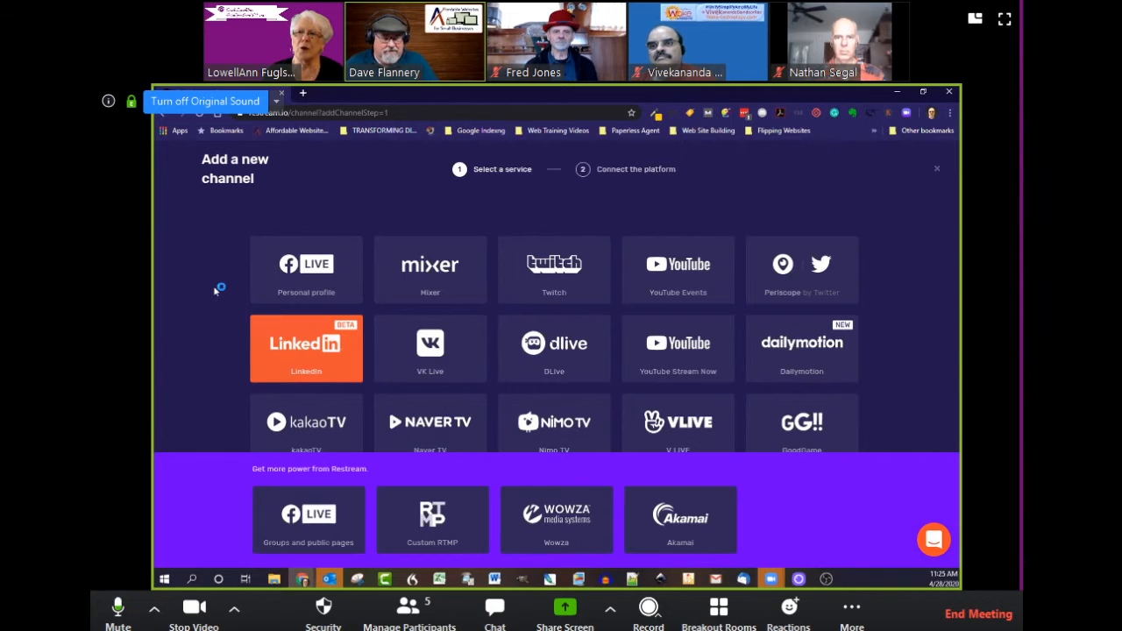
{"action": "scroll", "coordinate": [217, 290], "scroll_direction": "down", "scroll_amount": 3}
{"action": "scroll", "coordinate": [217, 290], "scroll_direction": "down", "scroll_amount": 5}
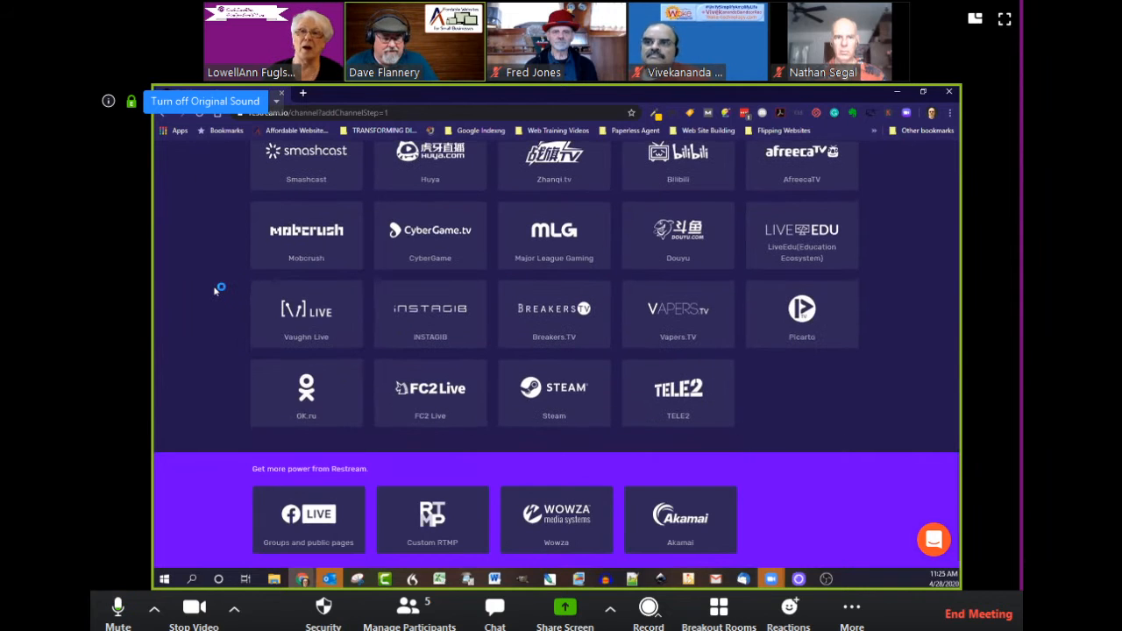
{"action": "scroll", "coordinate": [217, 289], "scroll_direction": "up", "scroll_amount": 8}
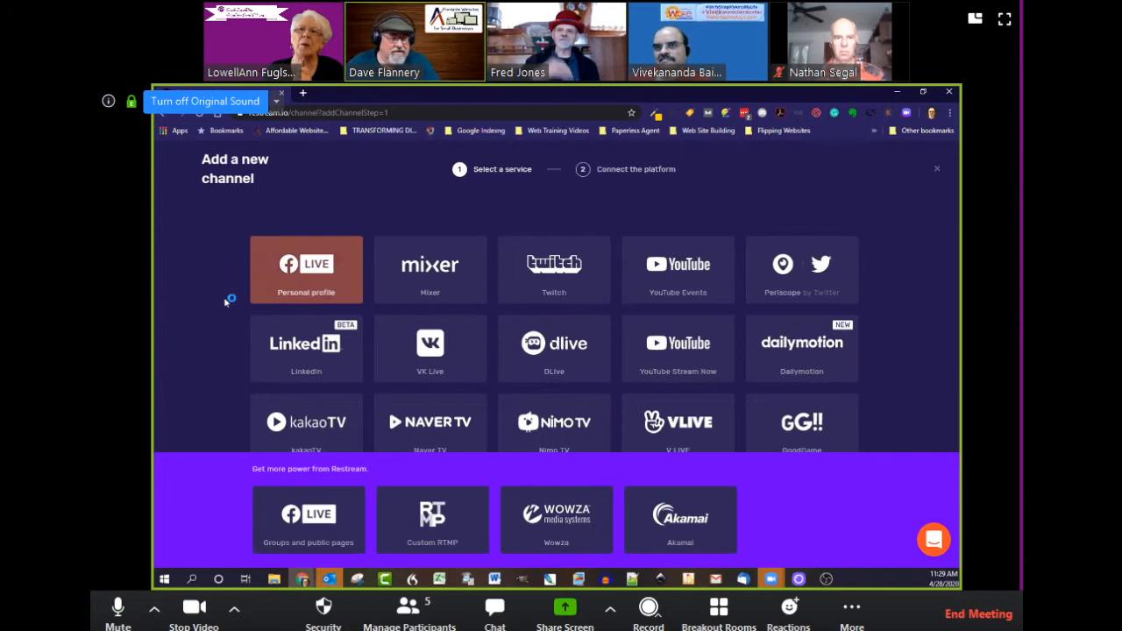
{"action": "scroll", "coordinate": [225, 303], "scroll_direction": "down", "scroll_amount": 2}
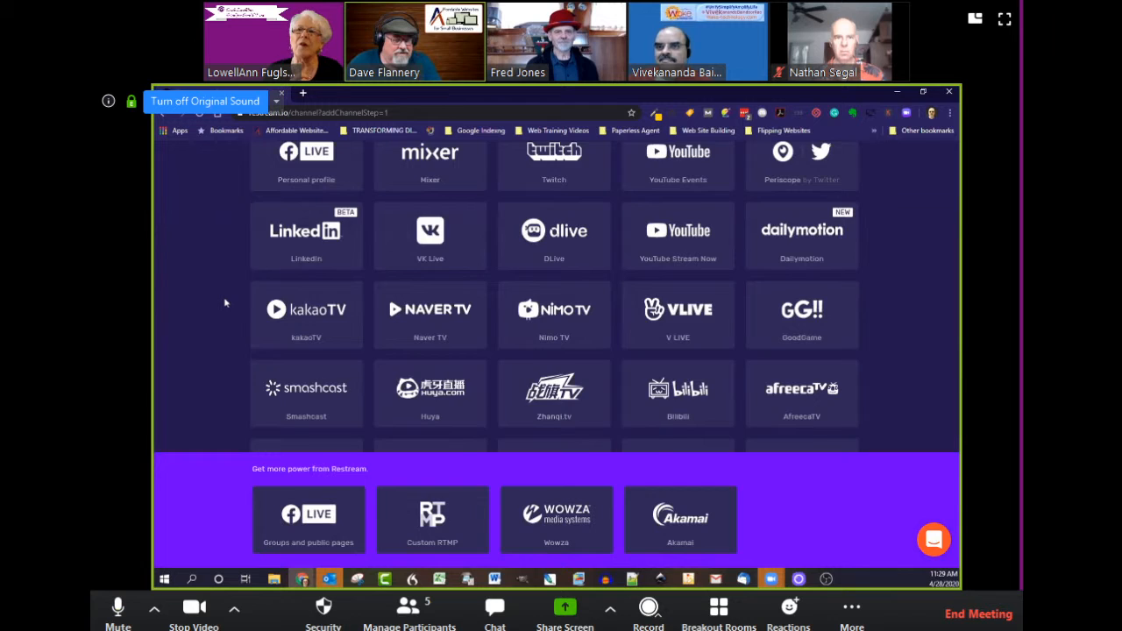
{"action": "scroll", "coordinate": [226, 302], "scroll_direction": "down", "scroll_amount": 2}
{"action": "scroll", "coordinate": [226, 301], "scroll_direction": "down", "scroll_amount": 2}
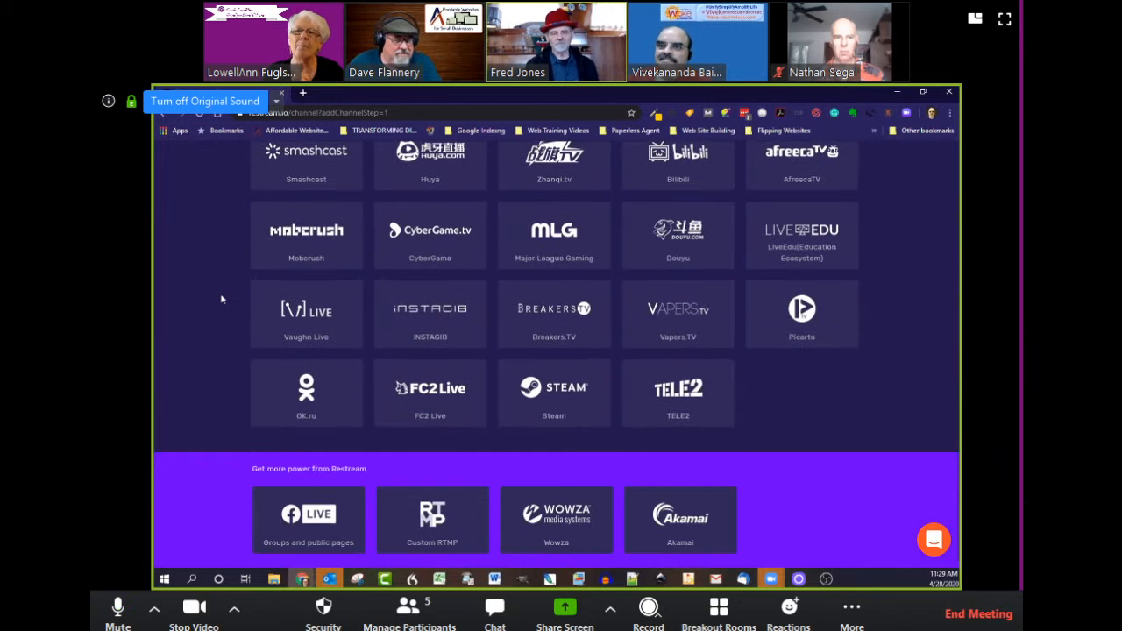
{"action": "scroll", "coordinate": [221, 299], "scroll_direction": "up", "scroll_amount": 1}
{"action": "scroll", "coordinate": [222, 299], "scroll_direction": "up", "scroll_amount": 1}
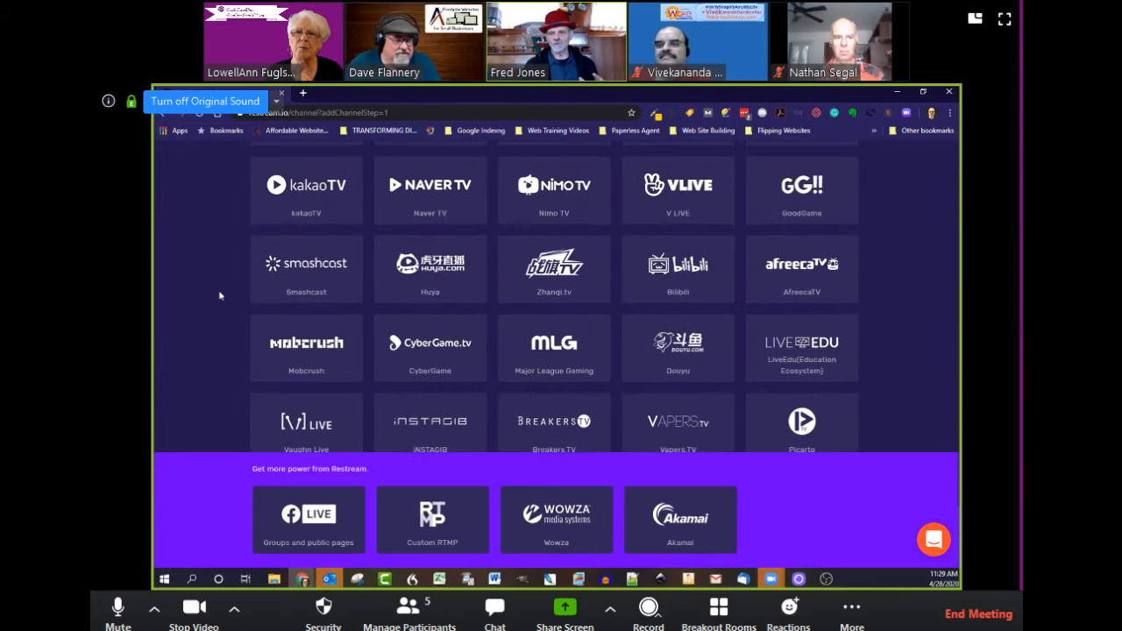
{"action": "scroll", "coordinate": [222, 295], "scroll_direction": "up", "scroll_amount": 1}
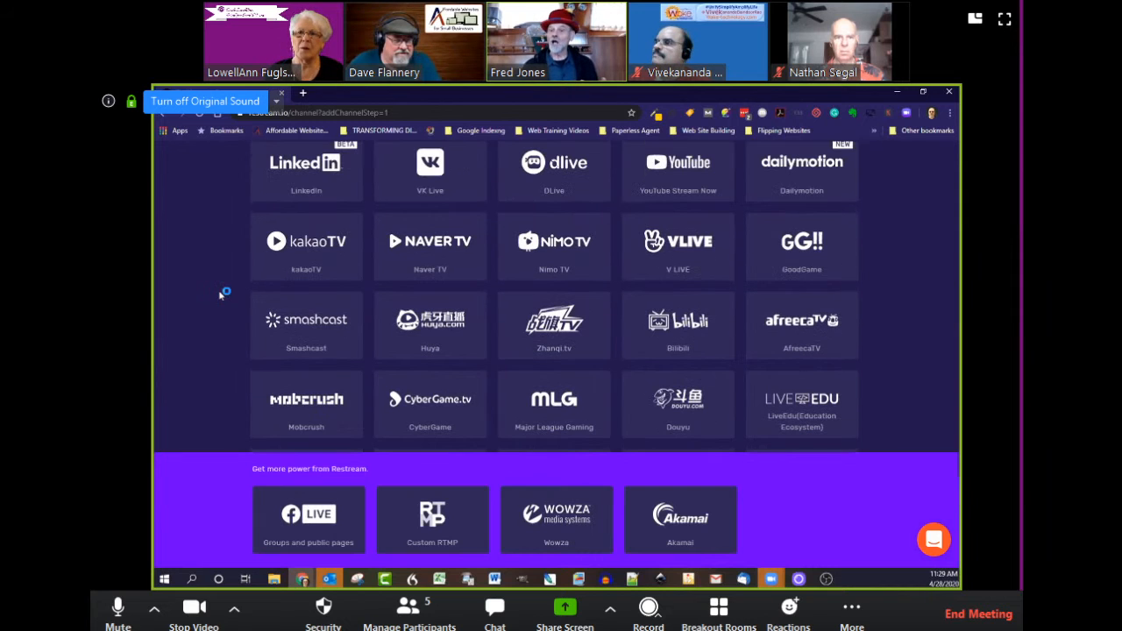
{"action": "scroll", "coordinate": [222, 294], "scroll_direction": "up", "scroll_amount": 1}
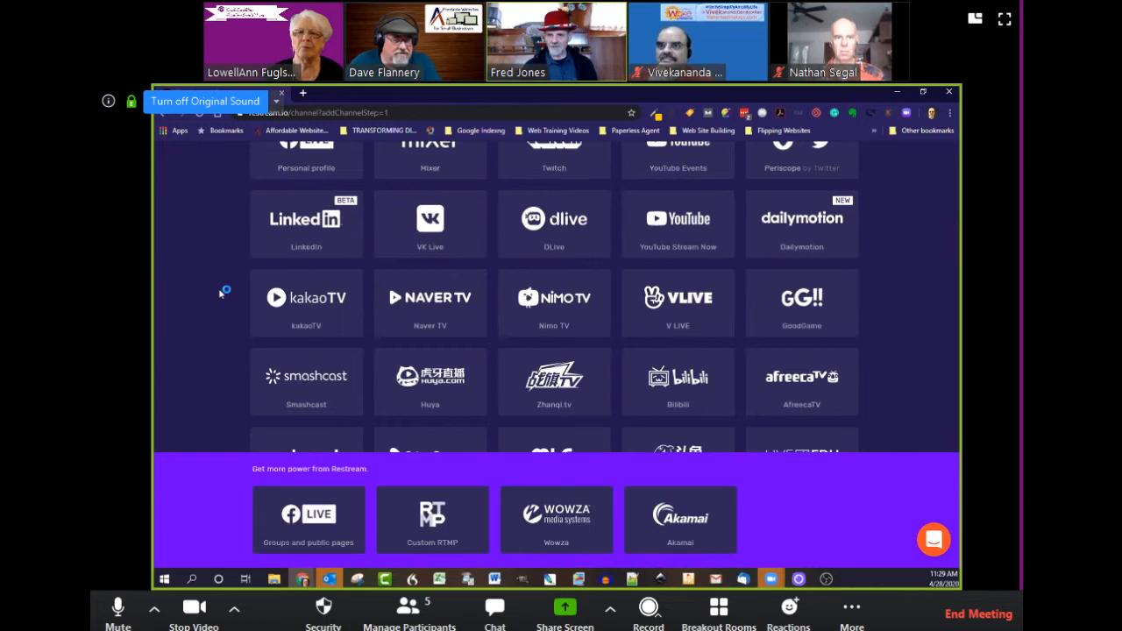
{"action": "scroll", "coordinate": [222, 294], "scroll_direction": "up", "scroll_amount": 2}
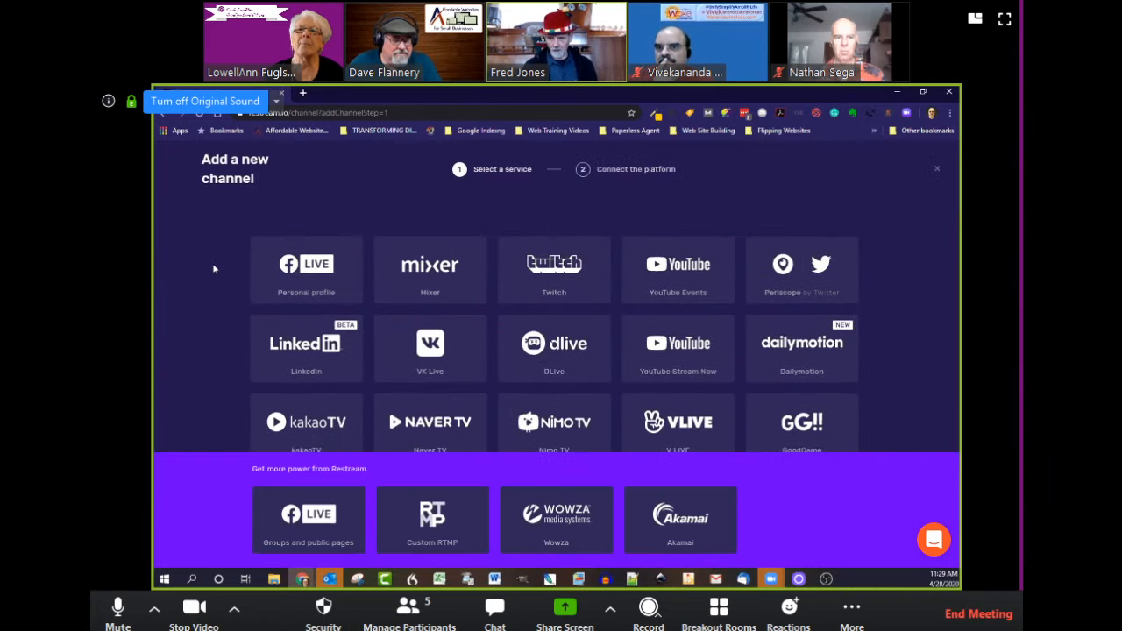